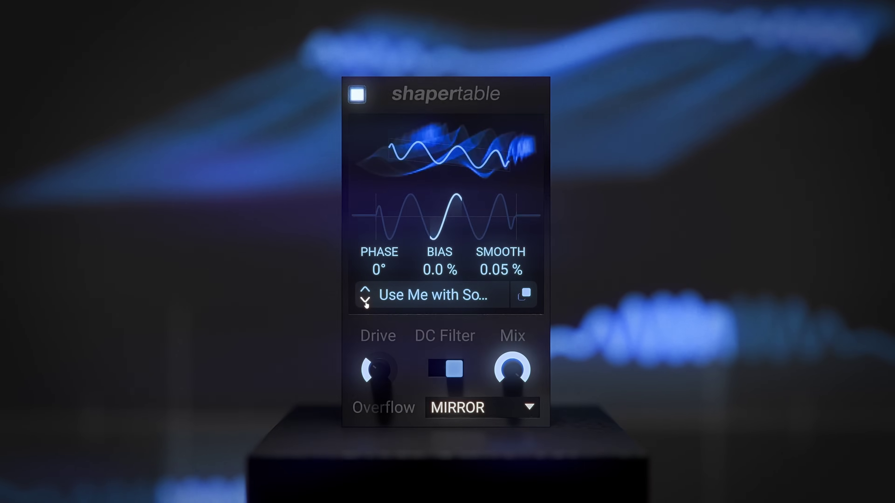
Step: Step the Shaper Table preset browser to the Analog Fold 2 preset
{"action": "left_click", "coordinate": [365, 301]}
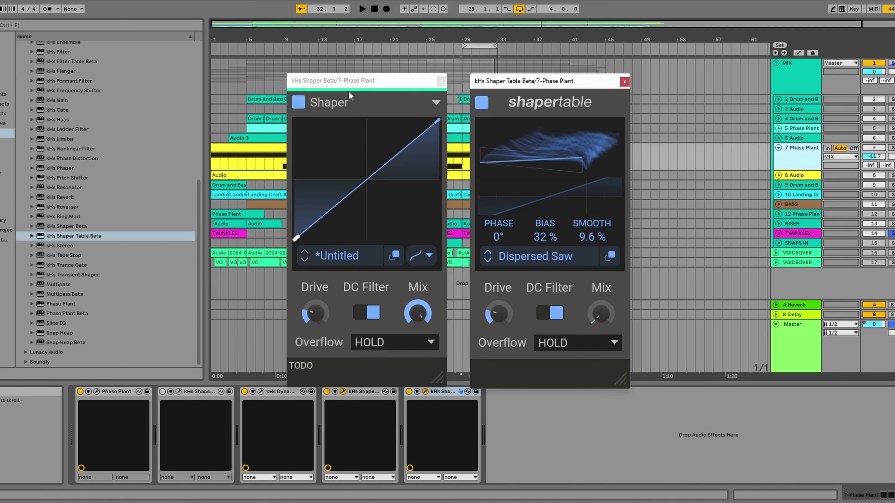
Step: Move the kHs Shaper window a little left, next to the Shaper Table window
{"action": "left_click_drag", "start_coordinate": [380, 80], "coordinate": [360, 83]}
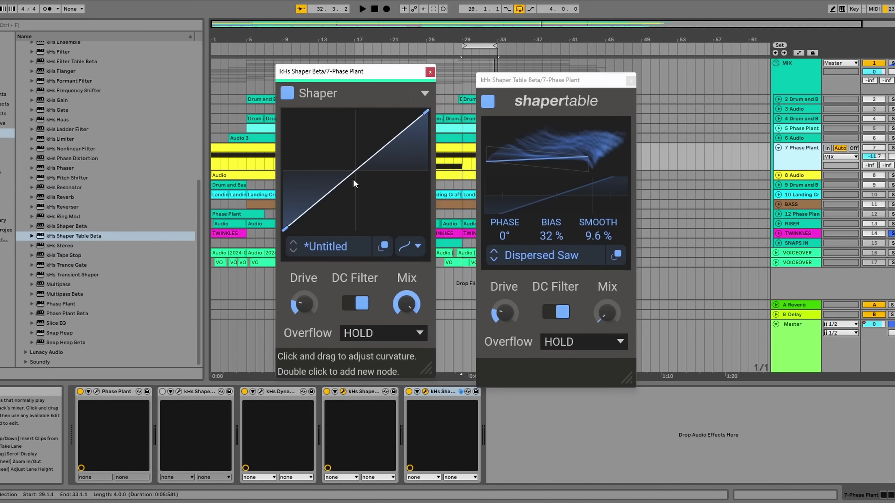
Step: Add a node to the straight Shaper curve and drag nodes to bend it into a zigzag
{"action": "double_click", "coordinate": [326, 194]}
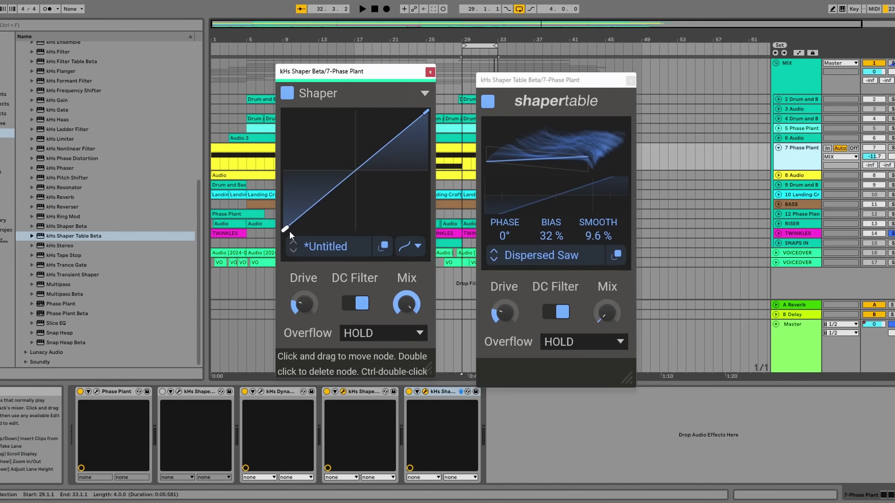
{"action": "mouse_move", "coordinate": [290, 231]}
{"action": "left_mouse_down"}
{"action": "mouse_move", "coordinate": [277, 185]}
{"action": "mouse_move", "coordinate": [277, 222]}
{"action": "left_mouse_up"}
{"action": "left_click_drag", "start_coordinate": [328, 188], "coordinate": [374, 141]}
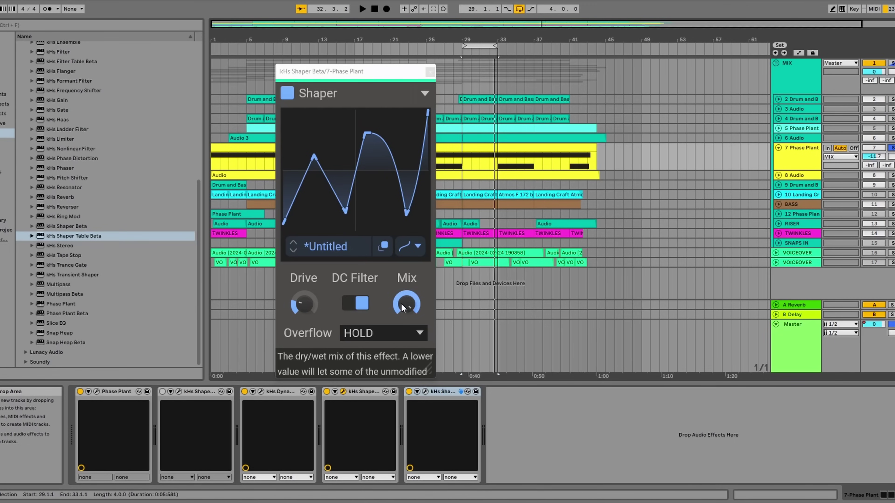
Step: Turn Mix down to compare with the dry signal, then bring it back to 100 %
{"action": "mouse_move", "coordinate": [407, 304]}
{"action": "left_mouse_down"}
{"action": "mouse_move", "coordinate": [406, 324]}
{"action": "mouse_move", "coordinate": [408, 305]}
{"action": "left_mouse_up"}
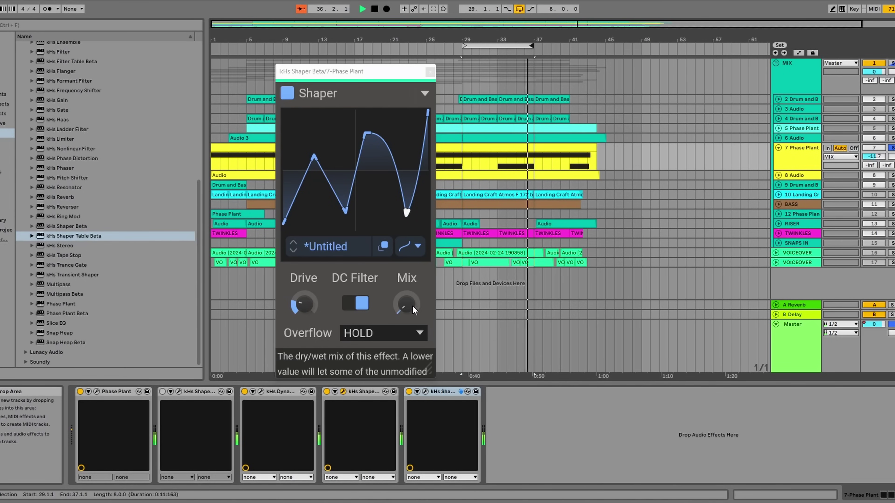
{"action": "left_click_drag", "start_coordinate": [412, 306], "coordinate": [413, 285]}
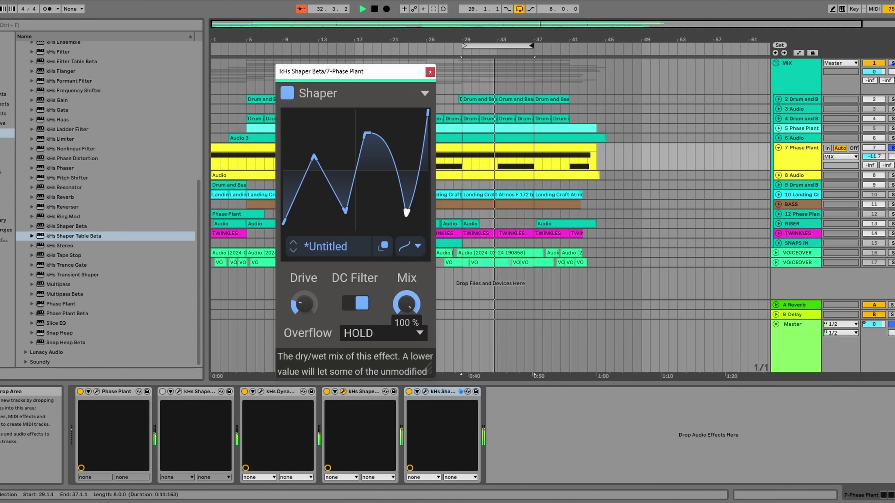
{"action": "mouse_move", "coordinate": [344, 212]}
{"action": "left_mouse_down"}
{"action": "mouse_move", "coordinate": [352, 207]}
{"action": "mouse_move", "coordinate": [352, 214]}
{"action": "left_mouse_up"}
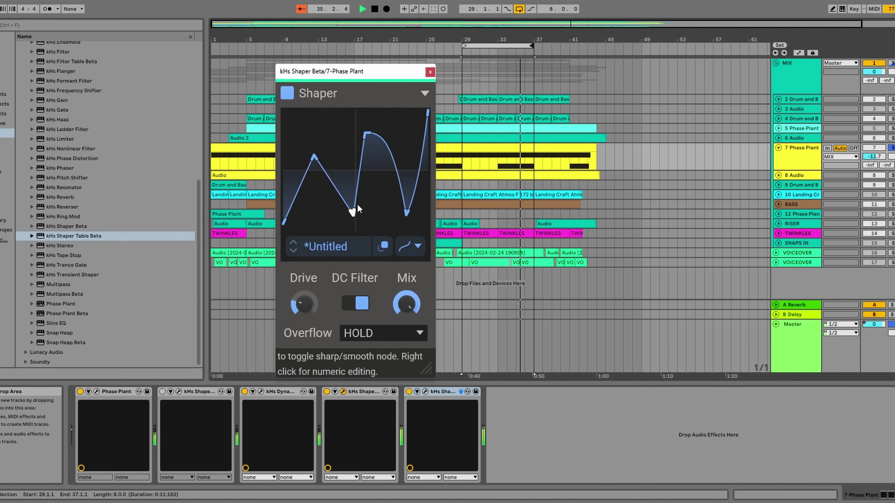
Step: Move the peak and trough nodes into an M-shaped wave with a tall left peak
{"action": "mouse_move", "coordinate": [366, 135]}
{"action": "left_mouse_down"}
{"action": "mouse_move", "coordinate": [362, 126]}
{"action": "mouse_move", "coordinate": [368, 134]}
{"action": "left_mouse_up"}
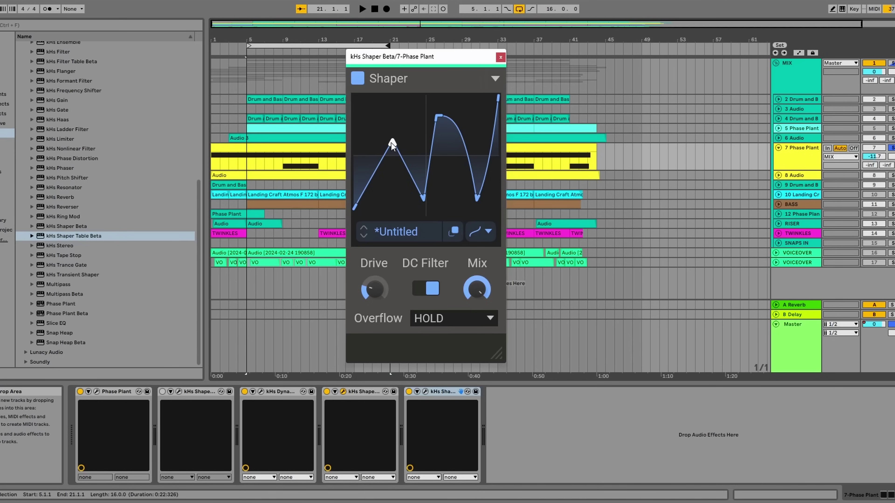
{"action": "left_click_drag", "start_coordinate": [390, 142], "coordinate": [375, 113]}
{"action": "left_click_drag", "start_coordinate": [426, 200], "coordinate": [404, 189]}
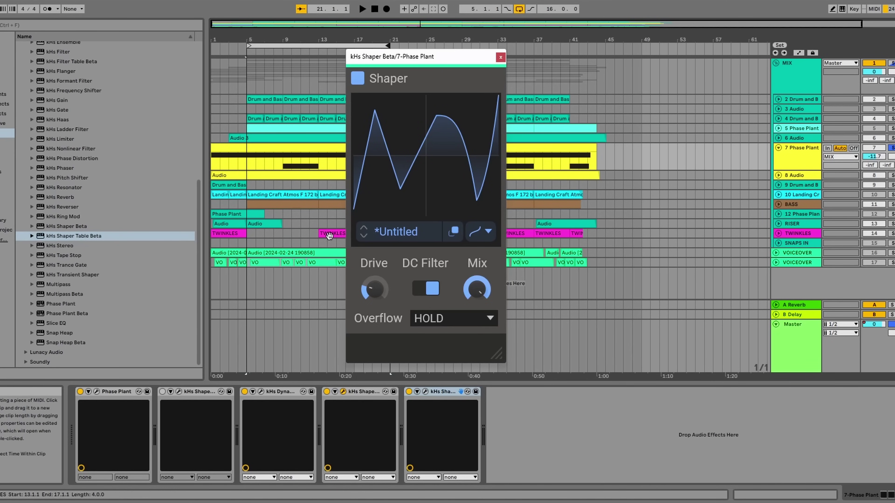
Step: Delete the first peak and trough nodes and rearrange the rest into a rising curve
{"action": "left_click_drag", "start_coordinate": [355, 207], "coordinate": [355, 214]}
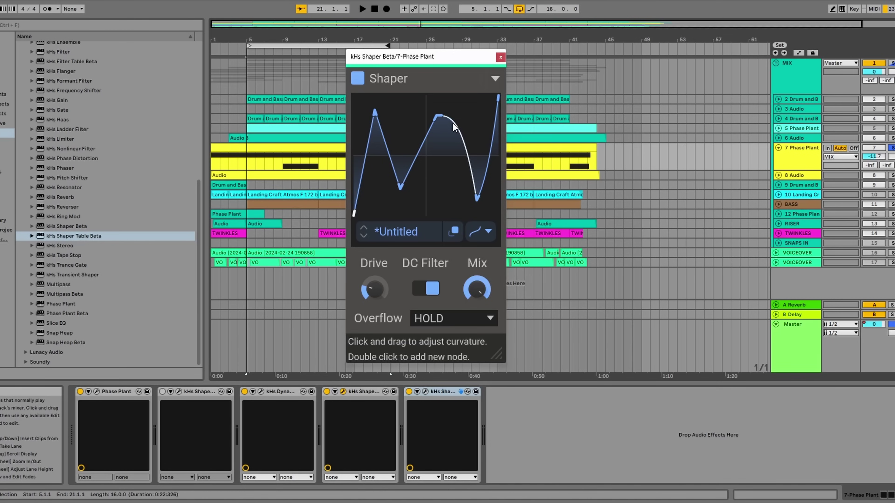
{"action": "double_click", "coordinate": [374, 113]}
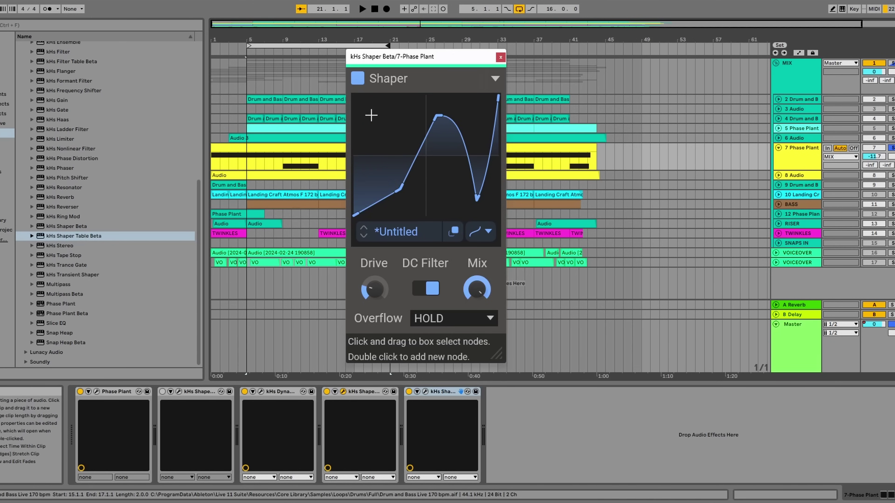
{"action": "double_click", "coordinate": [400, 187]}
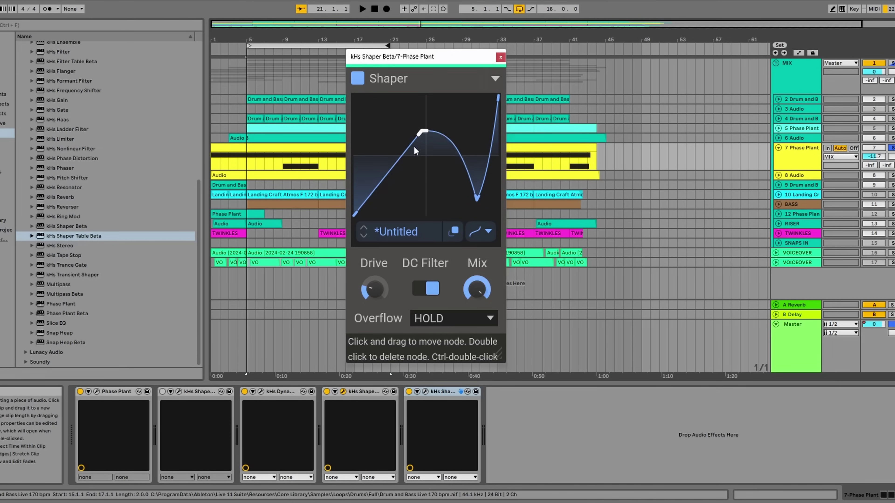
{"action": "left_click_drag", "start_coordinate": [439, 116], "coordinate": [399, 179]}
{"action": "left_click_drag", "start_coordinate": [356, 214], "coordinate": [354, 195]}
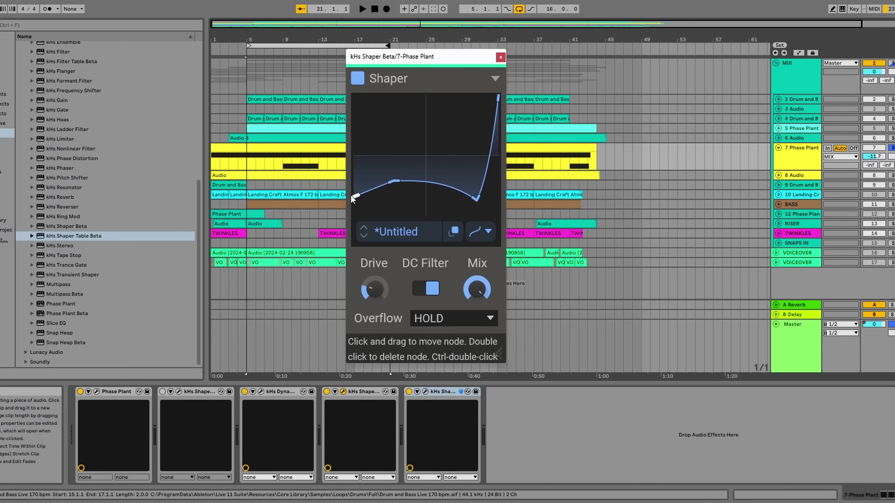
{"action": "left_click_drag", "start_coordinate": [478, 197], "coordinate": [448, 114]}
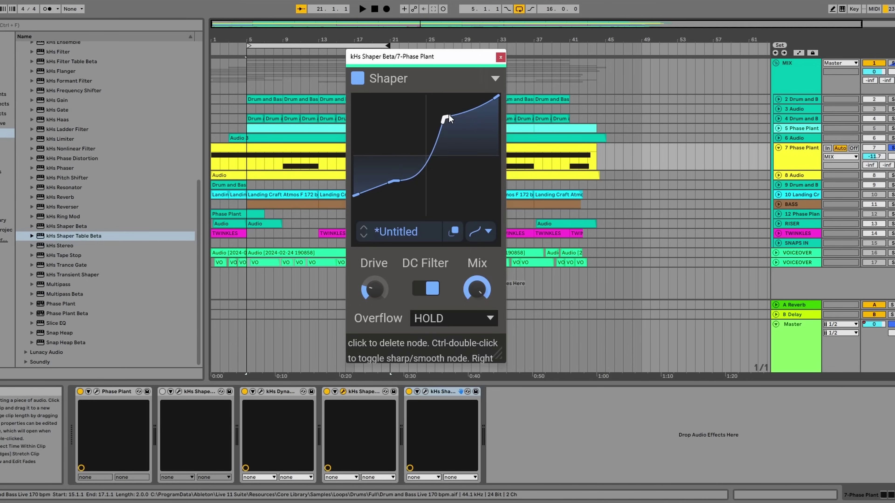
{"action": "left_click_drag", "start_coordinate": [510, 127], "coordinate": [510, 129]}
Step: With playback running, enable Smooth on the upper and lower nodes and steepen the S-step
{"action": "key", "text": "space"}
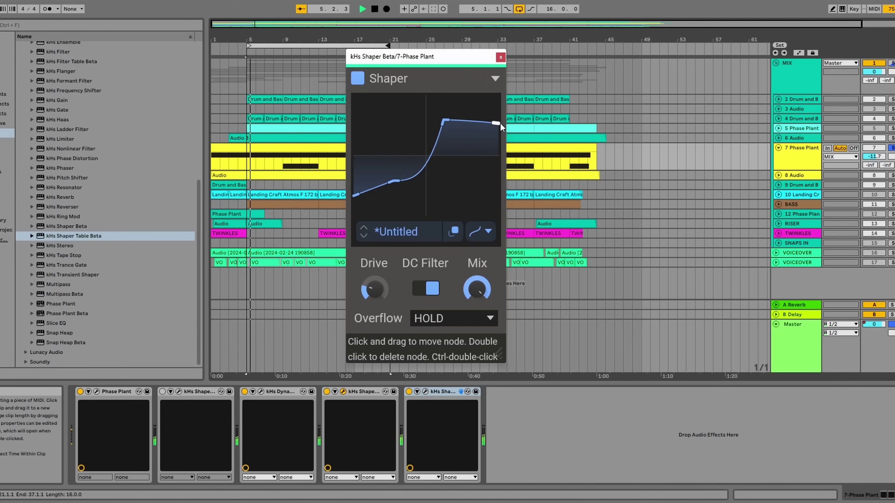
{"action": "left_click_drag", "start_coordinate": [392, 185], "coordinate": [392, 191]}
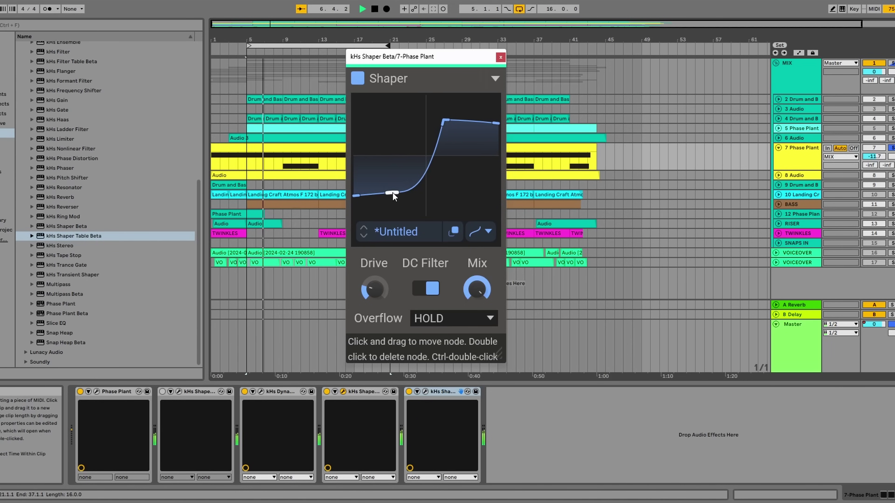
{"action": "right_click", "coordinate": [444, 122]}
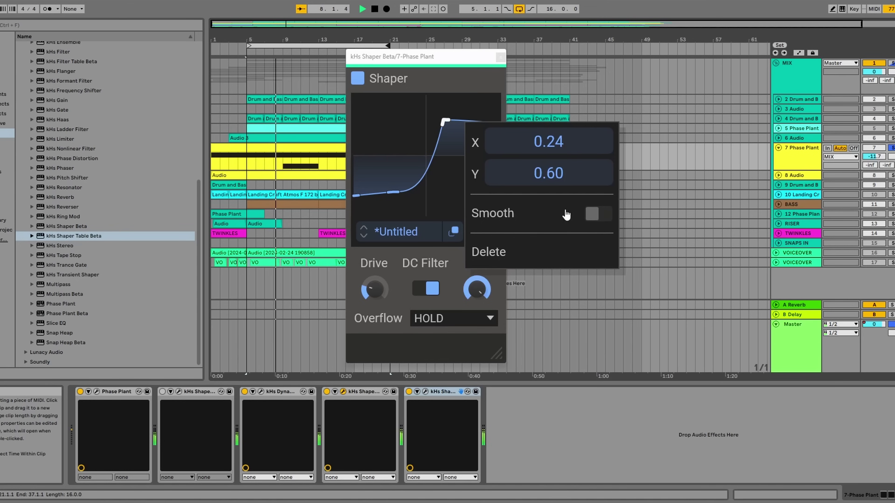
{"action": "left_click", "coordinate": [591, 215]}
{"action": "left_click", "coordinate": [444, 121]}
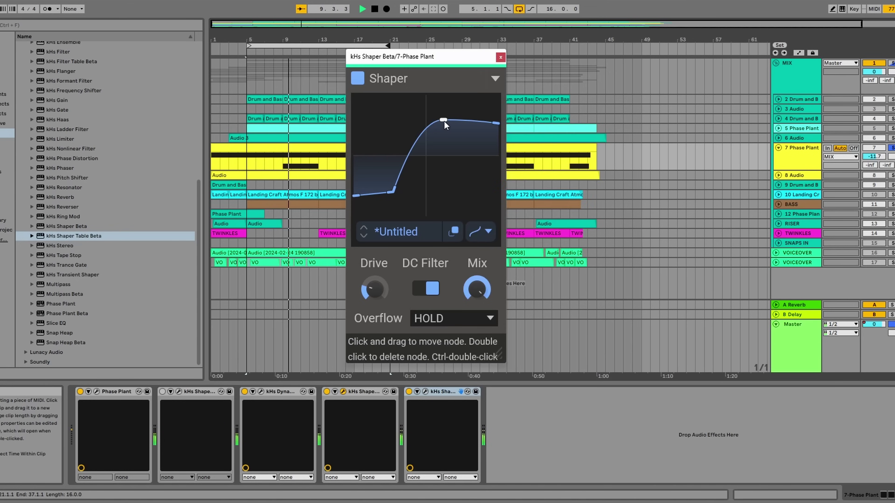
{"action": "right_click", "coordinate": [392, 193]}
{"action": "left_click", "coordinate": [536, 282]}
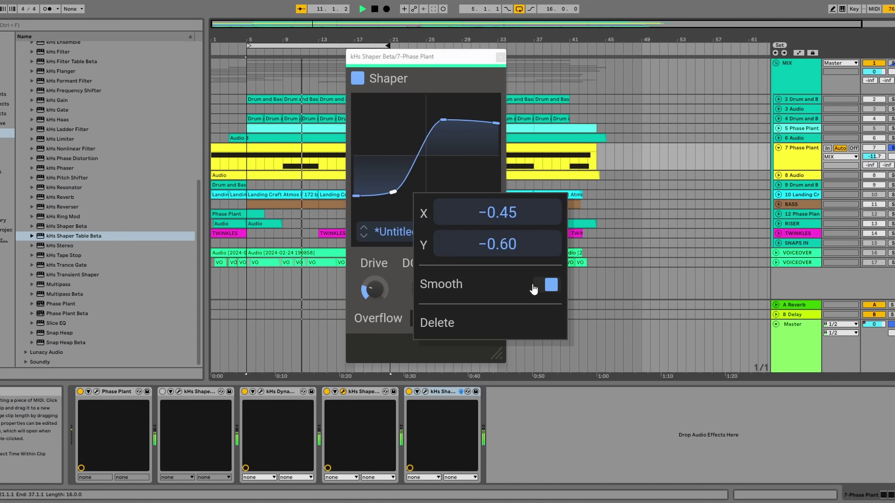
{"action": "left_click", "coordinate": [393, 195]}
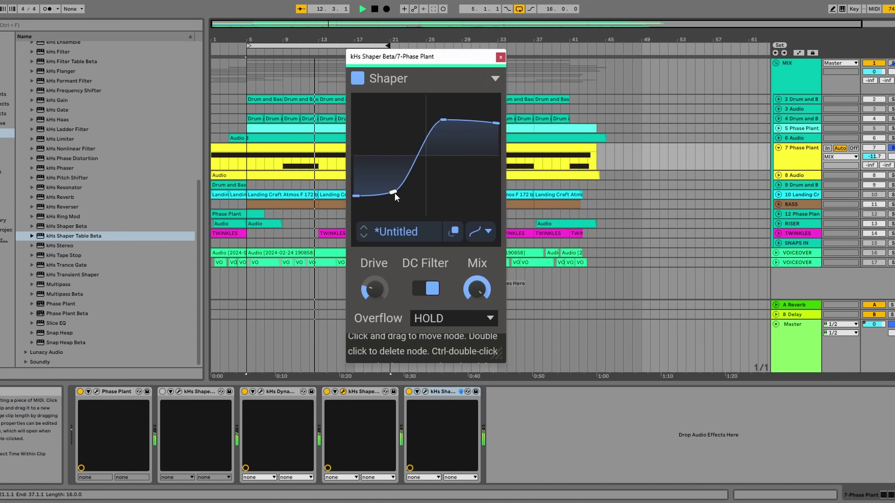
{"action": "left_click_drag", "start_coordinate": [394, 193], "coordinate": [412, 191]}
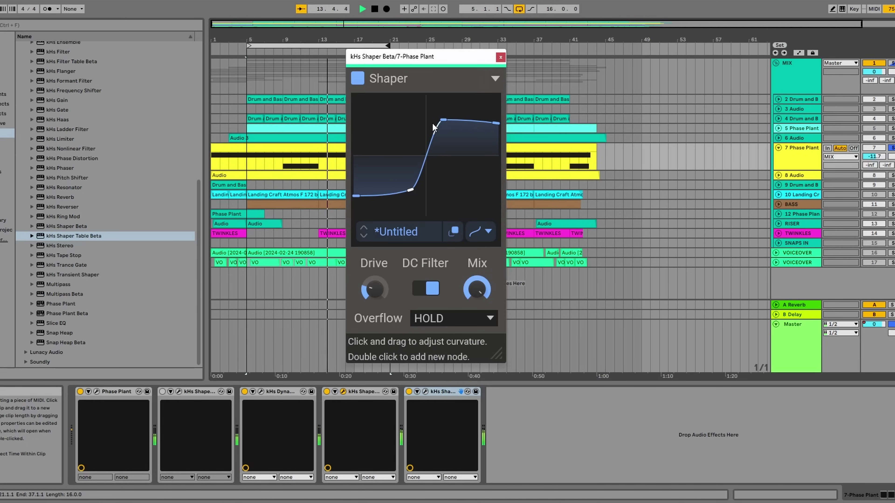
{"action": "left_click_drag", "start_coordinate": [441, 121], "coordinate": [431, 124]}
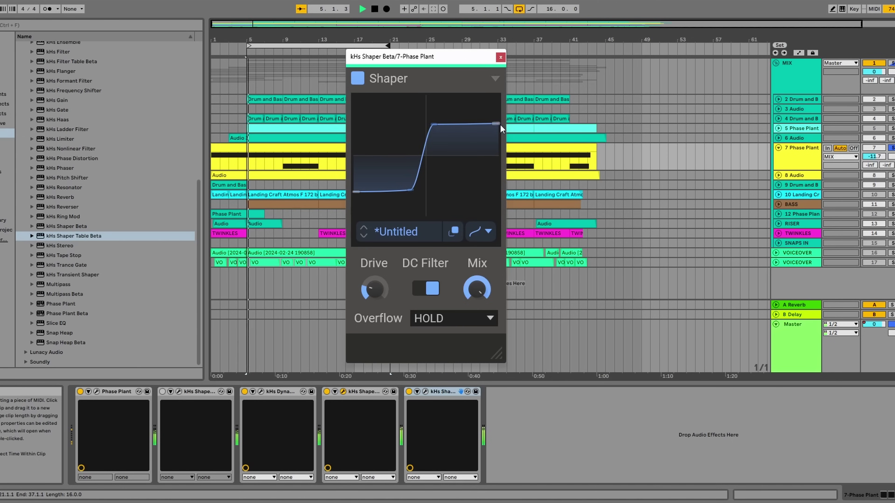
Step: Drag nodes into a hard flat-bottom-to-flat-top step and raise Drive to about +10.6 dB
{"action": "left_click_drag", "start_coordinate": [433, 124], "coordinate": [438, 88]}
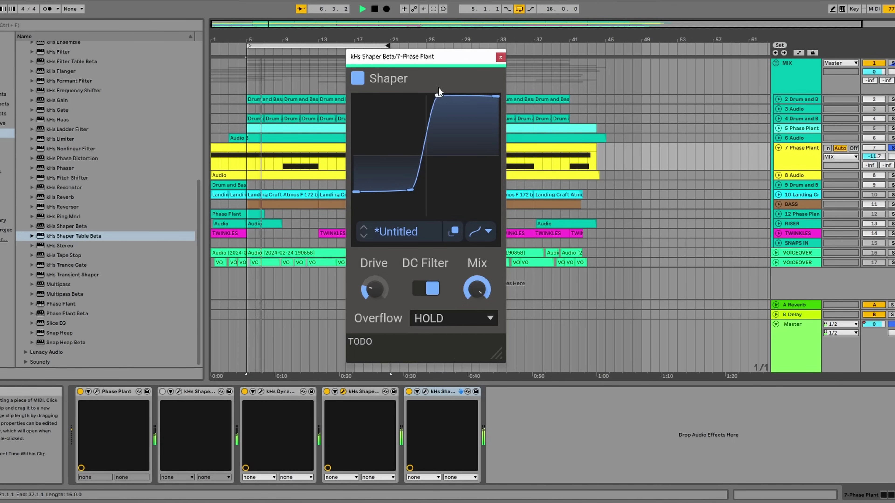
{"action": "left_click_drag", "start_coordinate": [410, 190], "coordinate": [411, 226]}
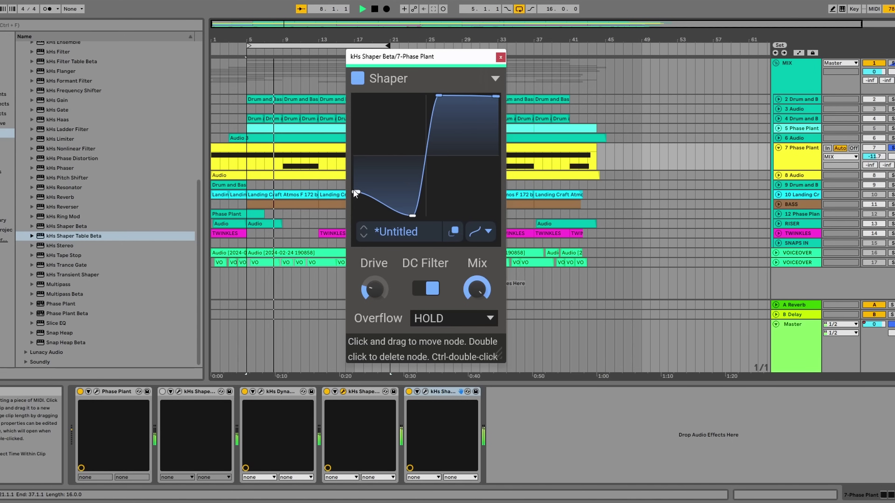
{"action": "left_click_drag", "start_coordinate": [354, 191], "coordinate": [354, 216]}
{"action": "left_click_drag", "start_coordinate": [439, 96], "coordinate": [439, 90]}
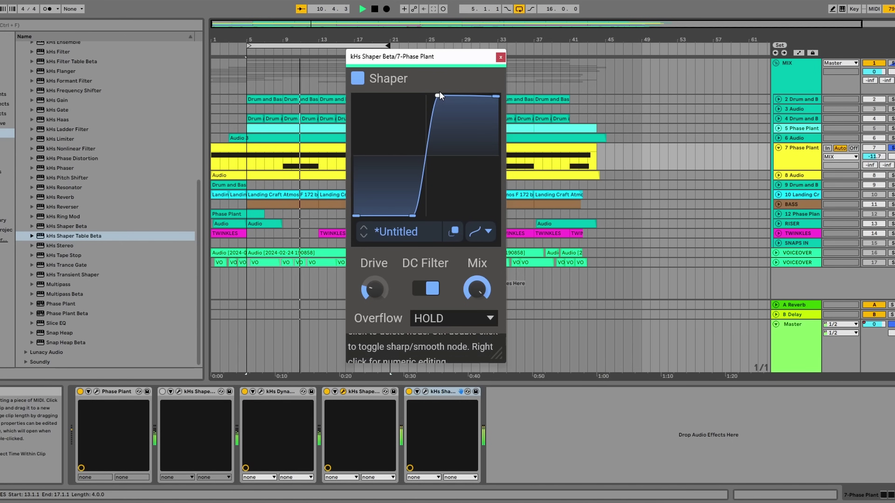
{"action": "left_click_drag", "start_coordinate": [376, 294], "coordinate": [375, 282]}
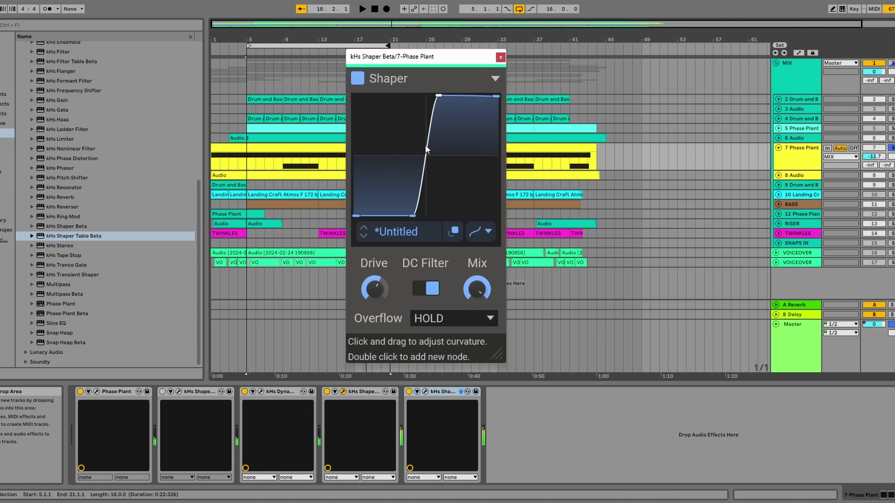
Step: Lift the left end node to the top-left and move nodes left to form a V
{"action": "left_click_drag", "start_coordinate": [357, 215], "coordinate": [356, 95]}
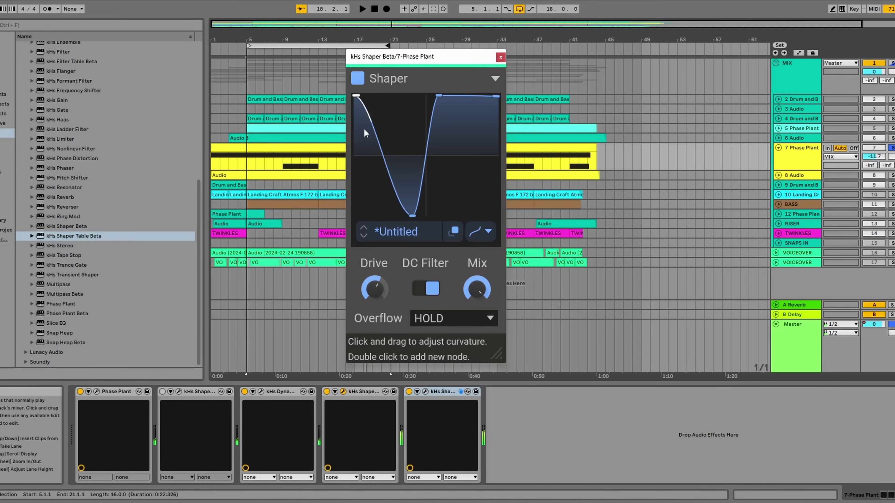
{"action": "left_click_drag", "start_coordinate": [412, 213], "coordinate": [377, 215]}
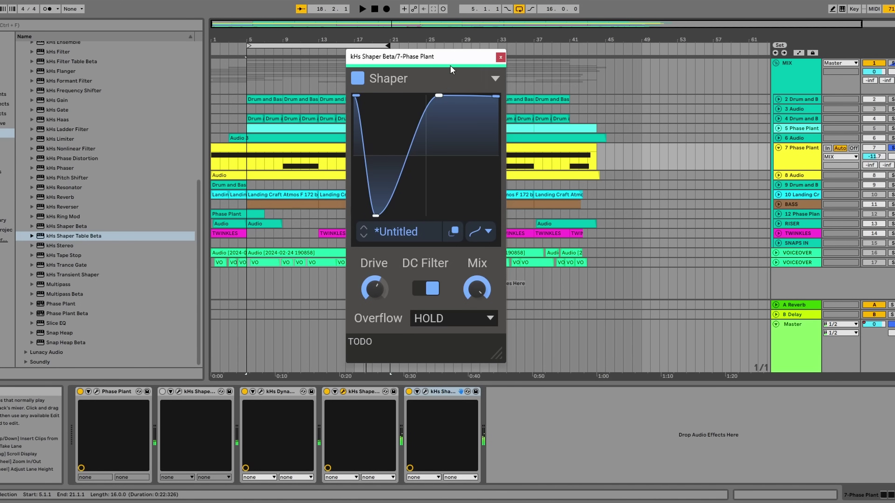
{"action": "left_click_drag", "start_coordinate": [440, 99], "coordinate": [401, 95]}
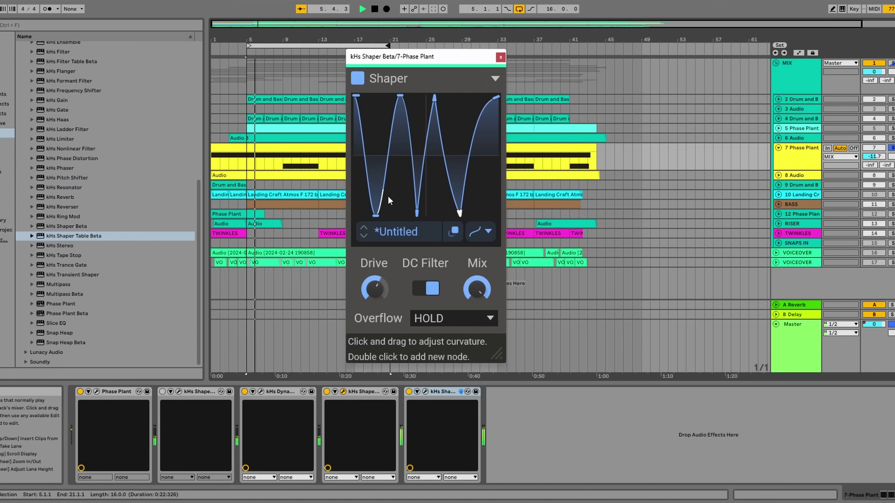
Step: Add nodes and bend the right segments into extra dips for a jagged folding shape
{"action": "left_click_drag", "start_coordinate": [376, 215], "coordinate": [399, 218]}
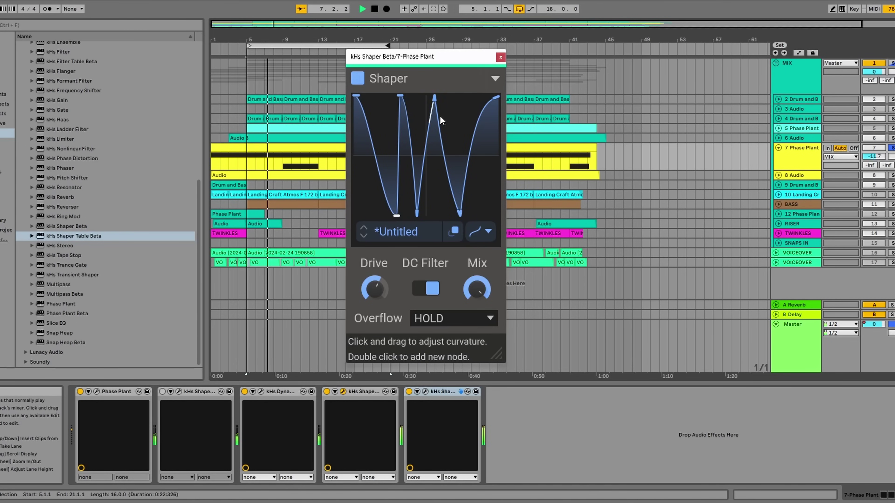
{"action": "double_click", "coordinate": [446, 160]}
{"action": "left_click_drag", "start_coordinate": [446, 161], "coordinate": [430, 222]}
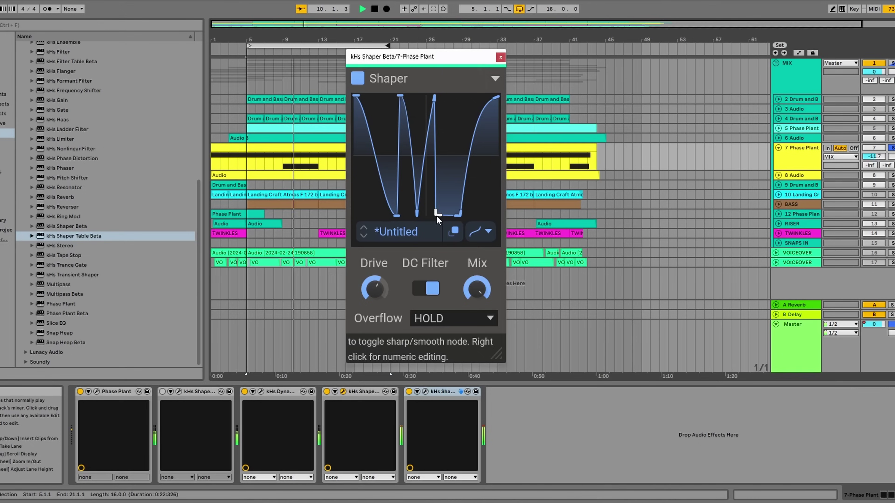
{"action": "left_click_drag", "start_coordinate": [472, 144], "coordinate": [490, 201]}
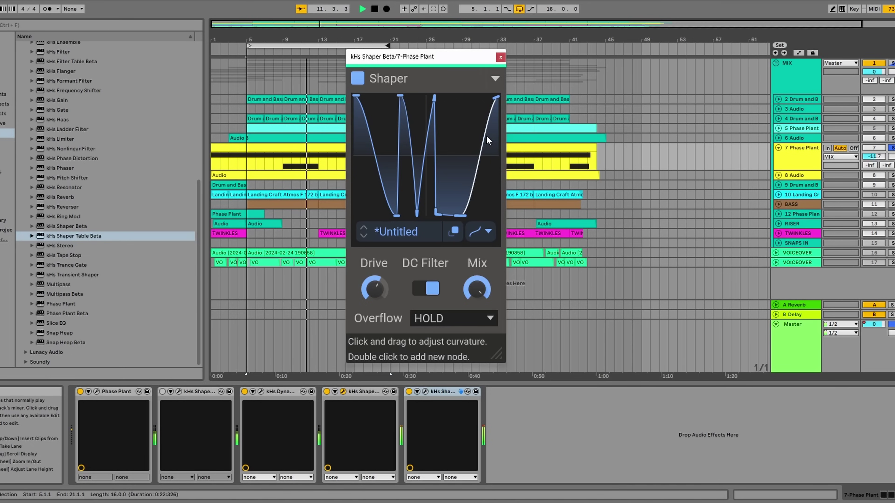
{"action": "left_click_drag", "start_coordinate": [492, 98], "coordinate": [491, 214]}
{"action": "double_click", "coordinate": [460, 121]}
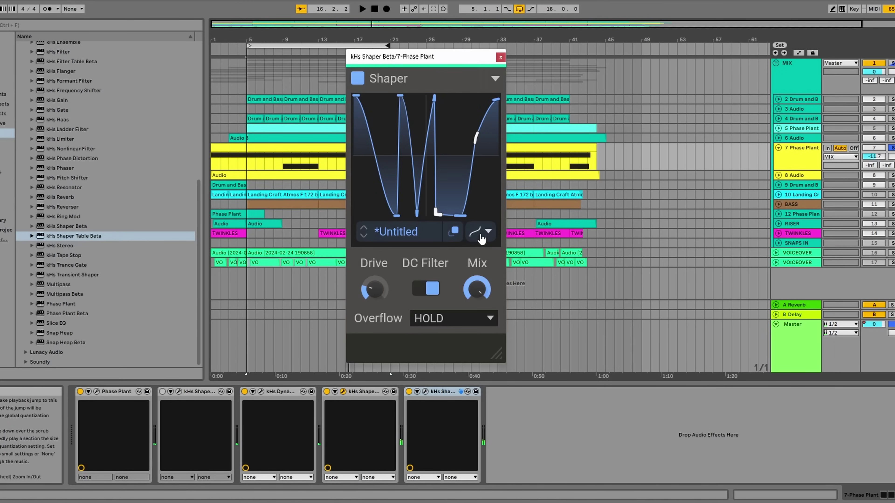
Step: Set the curve mode to Symmetry and pull the right top node to mid-height
{"action": "left_click", "coordinate": [481, 239]}
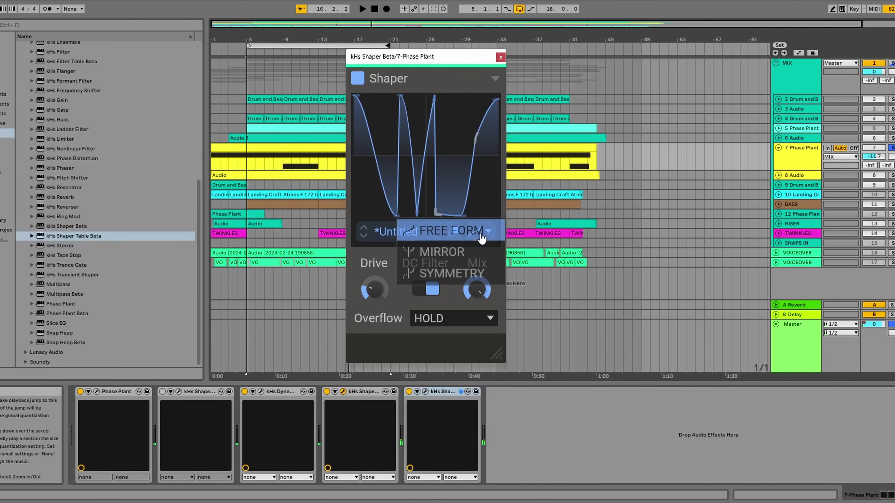
{"action": "left_click", "coordinate": [447, 275]}
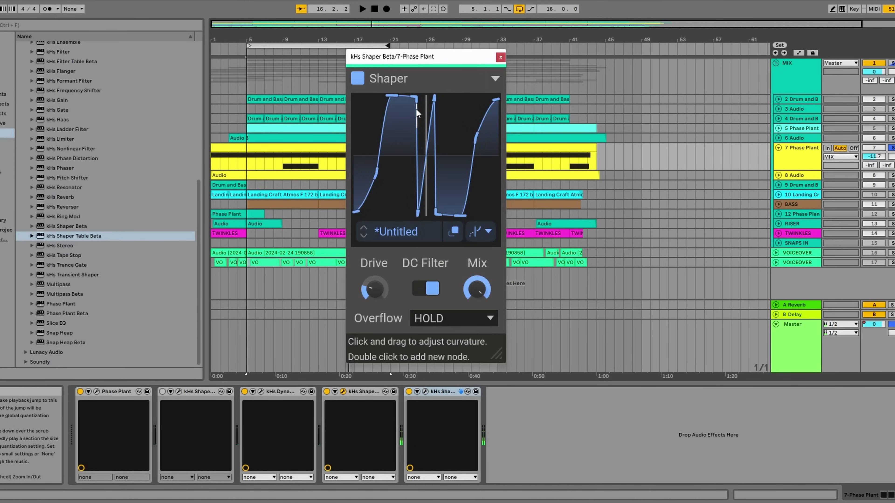
{"action": "left_click_drag", "start_coordinate": [418, 98], "coordinate": [404, 147]}
Step: Switch to Mirror mode and add a top-centre node for a tall central peak, auditioning playback
{"action": "left_click", "coordinate": [479, 236]}
{"action": "left_click", "coordinate": [464, 251]}
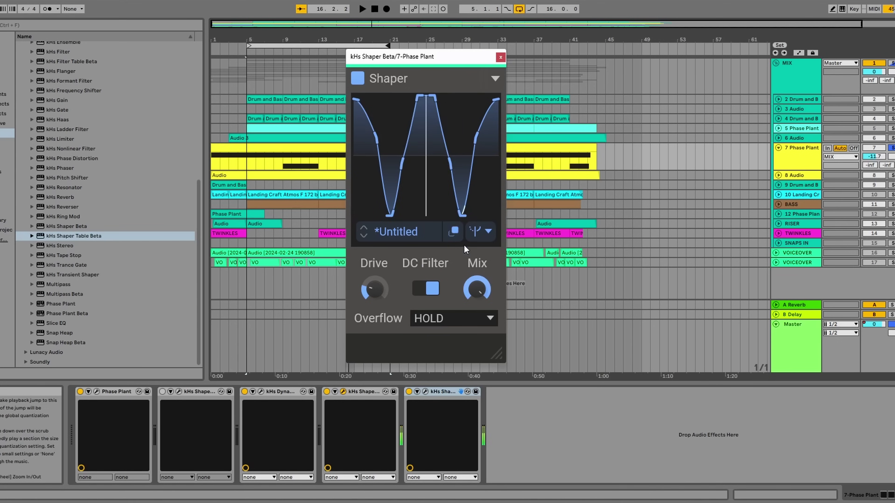
{"action": "left_click_drag", "start_coordinate": [415, 95], "coordinate": [412, 200]}
{"action": "double_click", "coordinate": [449, 96]}
{"action": "key", "text": "space"}
{"action": "left_click_drag", "start_coordinate": [448, 96], "coordinate": [427, 94]}
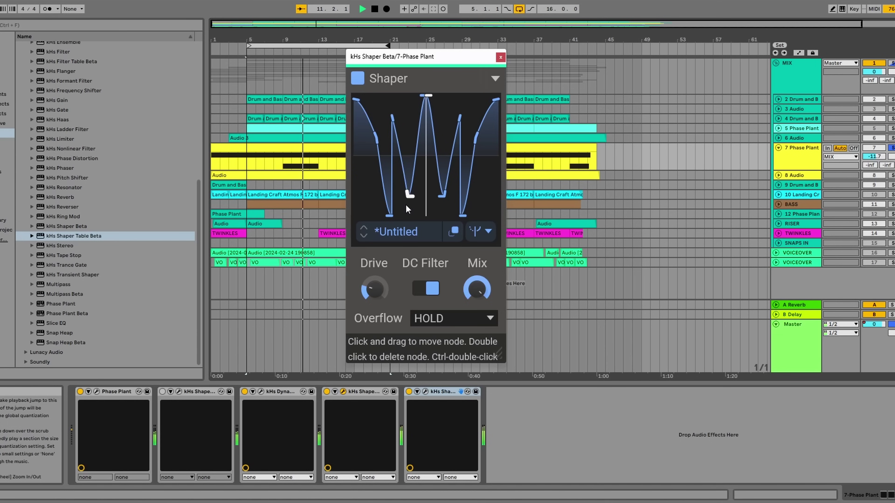
{"action": "mouse_move", "coordinate": [375, 289]}
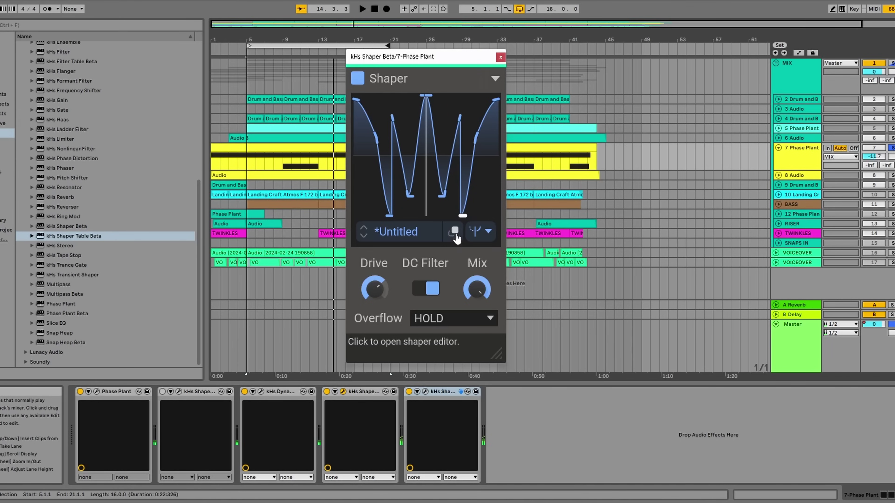
Step: In the large editor, draw curved rounded humps with spikes, close it, and set Mix to 0%
{"action": "left_click", "coordinate": [454, 232]}
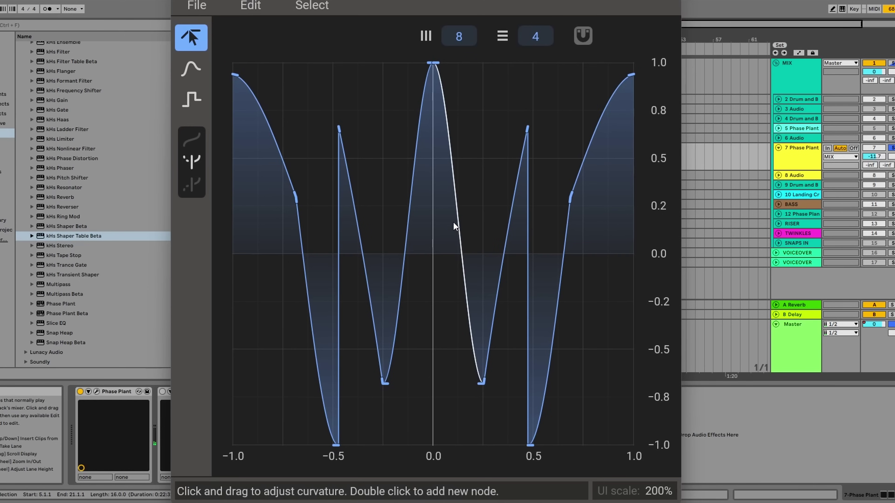
{"action": "left_click", "coordinate": [193, 66]}
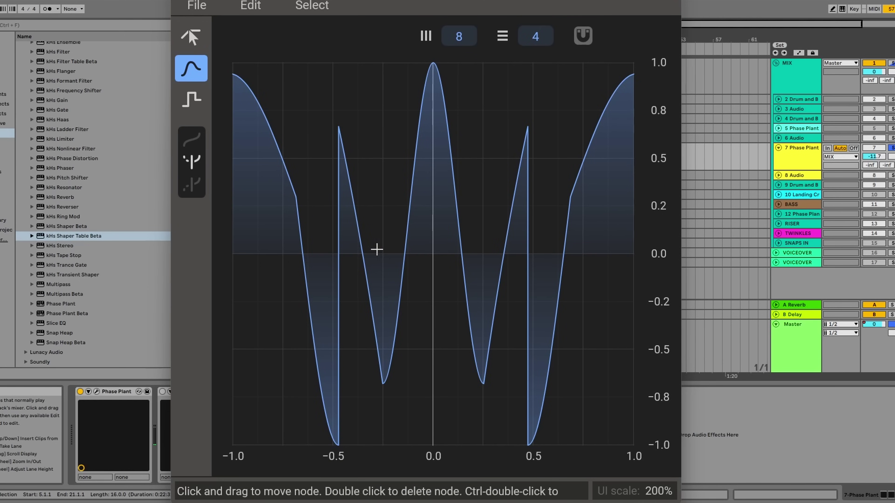
{"action": "mouse_move", "coordinate": [294, 197]}
{"action": "left_mouse_down"}
{"action": "mouse_move", "coordinate": [285, 192]}
{"action": "mouse_move", "coordinate": [393, 325]}
{"action": "mouse_move", "coordinate": [416, 212]}
{"action": "left_mouse_up"}
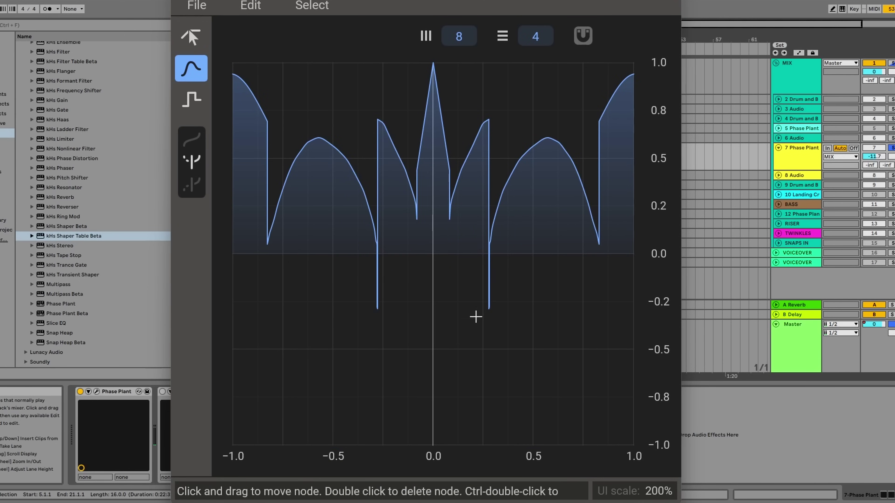
{"action": "key", "text": "Escape"}
{"action": "left_click_drag", "start_coordinate": [476, 289], "coordinate": [476, 317]}
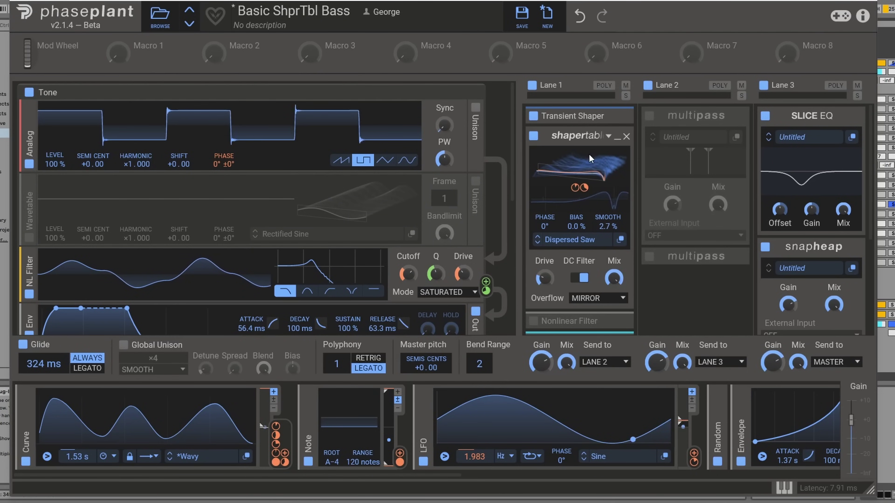
Step: Re-enable Phase Plant's Lane 1 along with its effects
{"action": "mouse_move", "coordinate": [576, 191]}
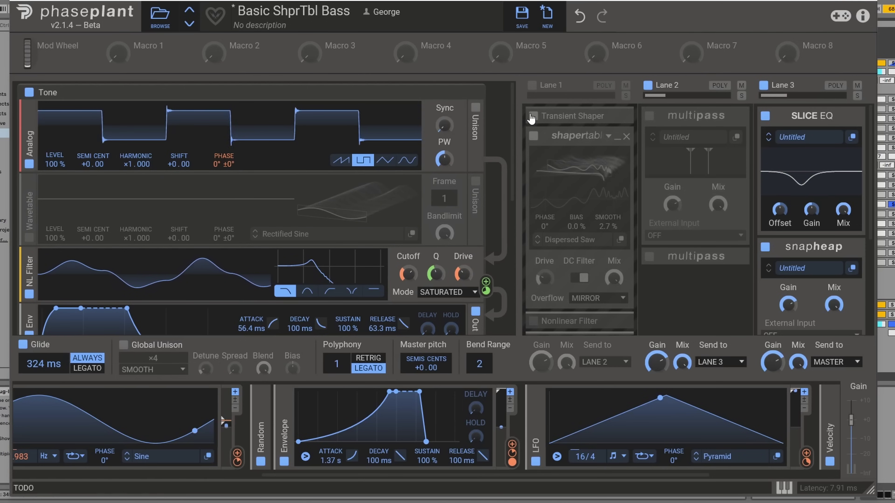
{"action": "left_click", "coordinate": [532, 86]}
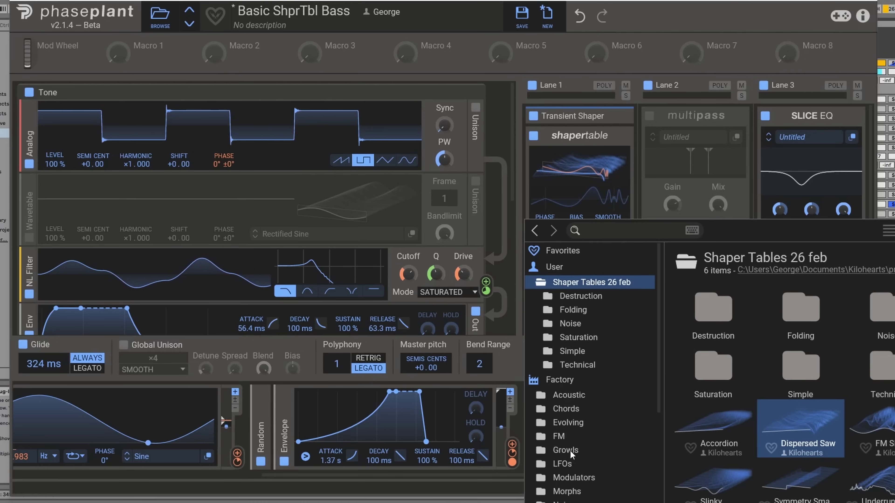
Step: Load the Oof table from the Factory Growls folder into shapertable
{"action": "left_click", "coordinate": [570, 450]}
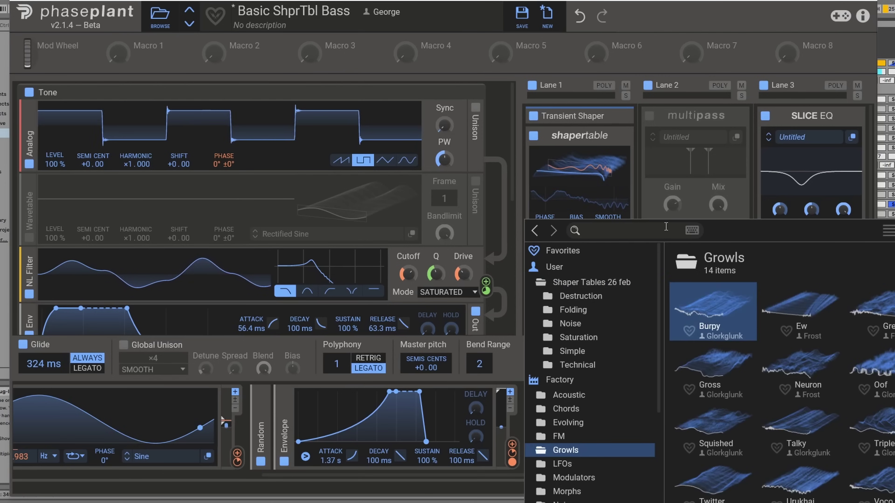
{"action": "left_click", "coordinate": [600, 141]}
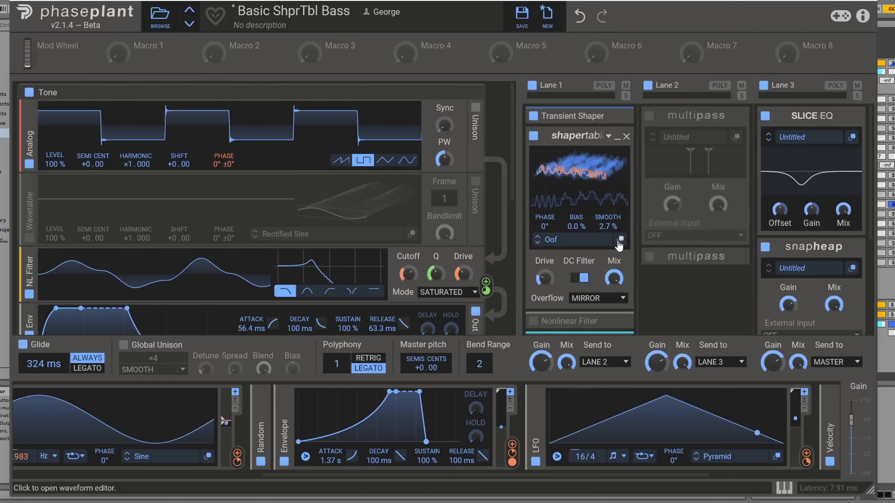
{"action": "left_click", "coordinate": [620, 241]}
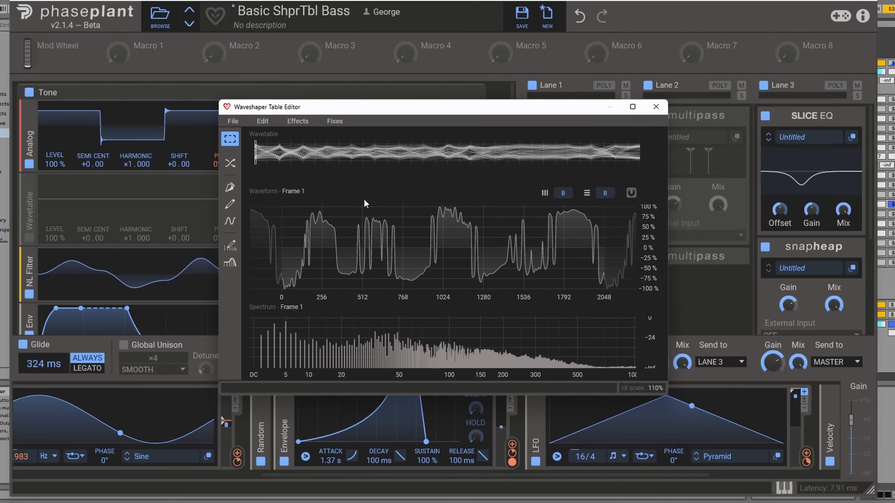
{"action": "left_click", "coordinate": [660, 108]}
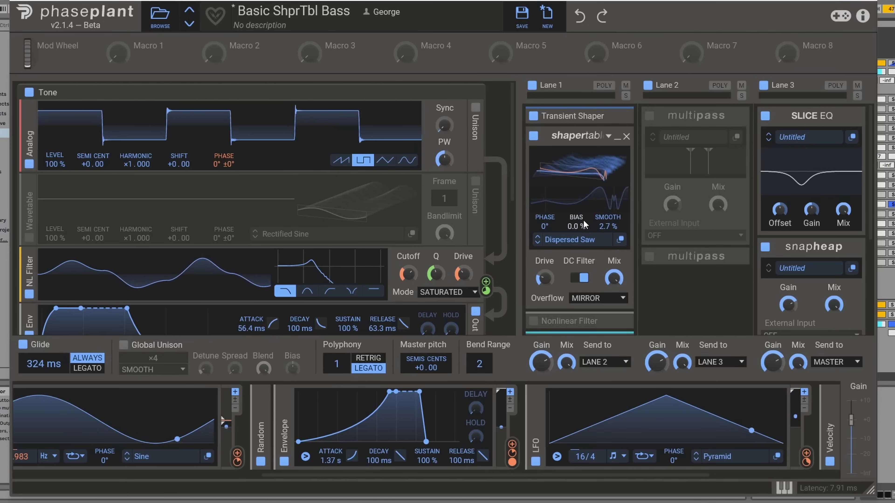
Step: Sweep the shapertable bias, reset it to 0.0 %, then raise drive to about +10.65 dB
{"action": "mouse_move", "coordinate": [538, 161]}
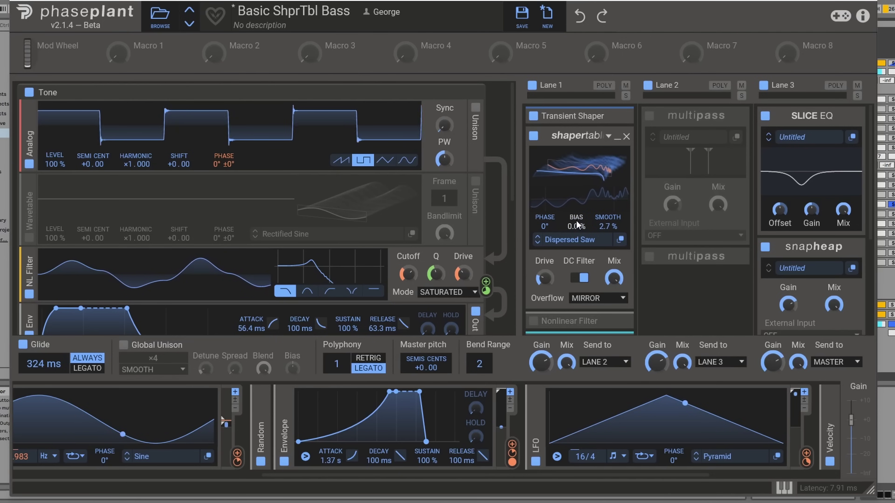
{"action": "mouse_move", "coordinate": [575, 220]}
{"action": "left_mouse_down"}
{"action": "mouse_move", "coordinate": [575, 249]}
{"action": "mouse_move", "coordinate": [576, 197]}
{"action": "mouse_move", "coordinate": [577, 225]}
{"action": "left_mouse_up"}
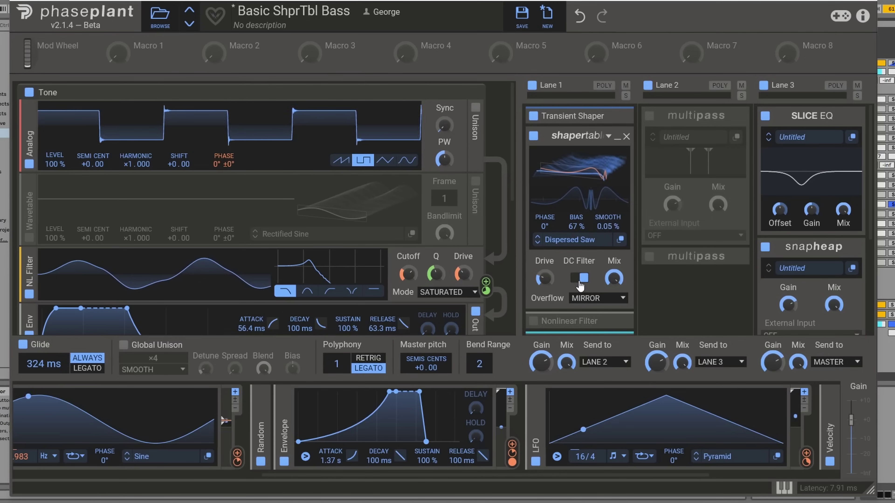
{"action": "double_click", "coordinate": [567, 221]}
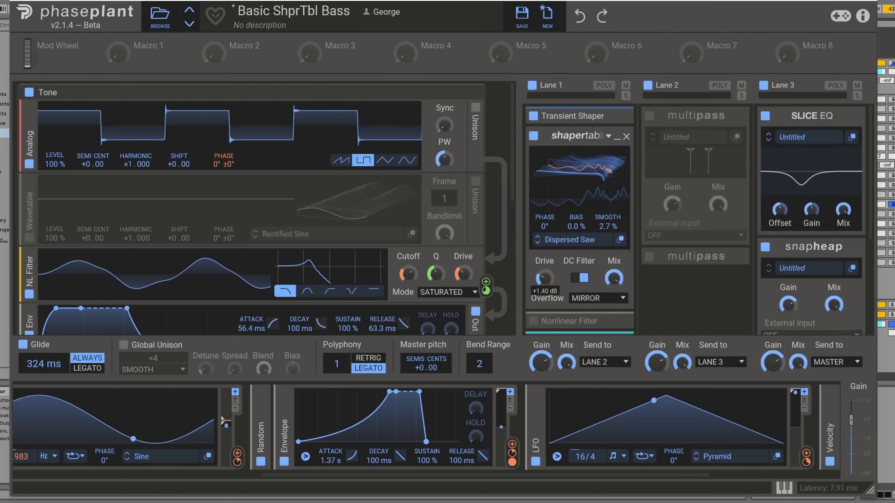
{"action": "mouse_move", "coordinate": [544, 277]}
{"action": "left_mouse_down"}
{"action": "mouse_move", "coordinate": [544, 253]}
{"action": "mouse_move", "coordinate": [545, 279]}
{"action": "left_mouse_up"}
Step: Cycle the shapertable overflow through HOLD, REPEAT and MIRROR, and raise drive to about +12.87 dB
{"action": "left_click", "coordinate": [623, 299]}
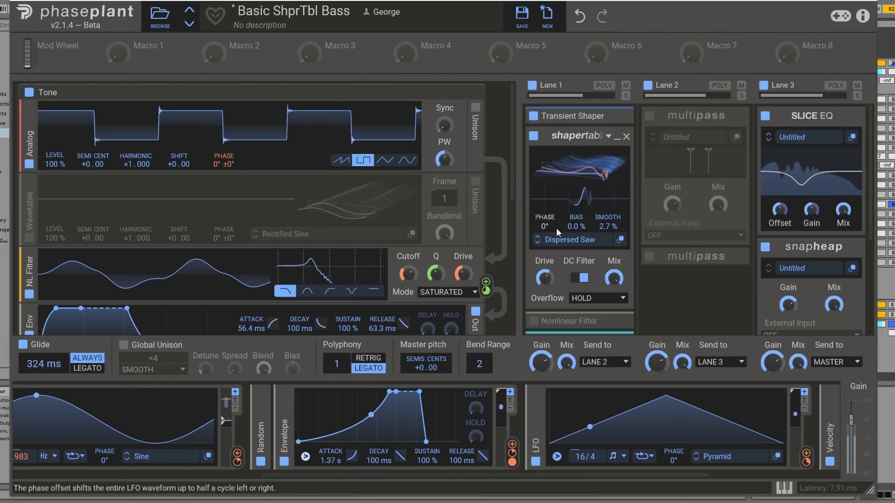
{"action": "mouse_move", "coordinate": [544, 279]}
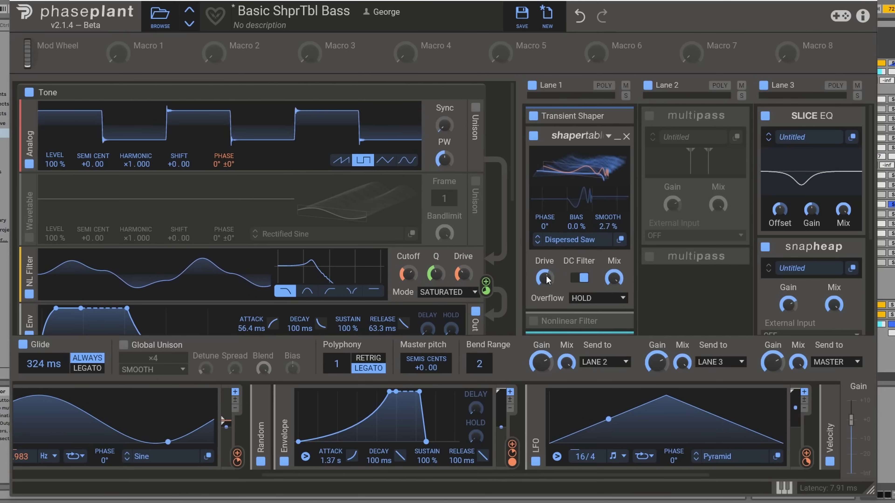
{"action": "left_click", "coordinate": [587, 298]}
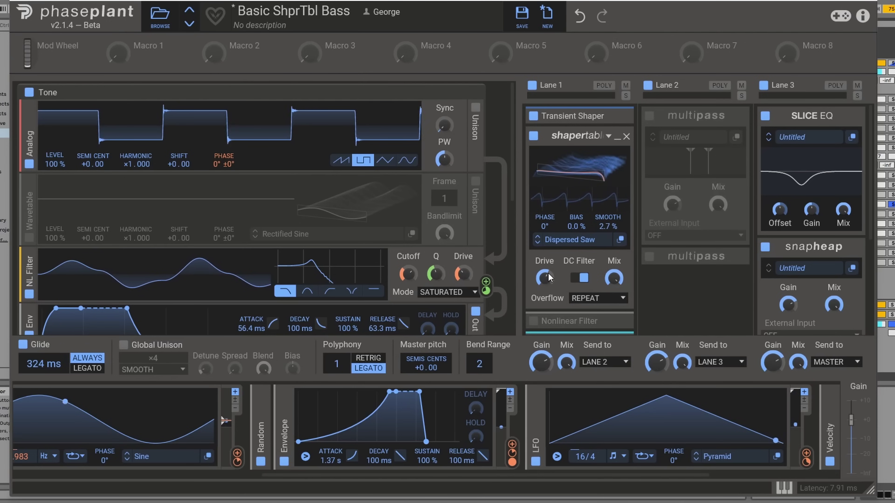
{"action": "left_click_drag", "start_coordinate": [545, 278], "coordinate": [544, 270]}
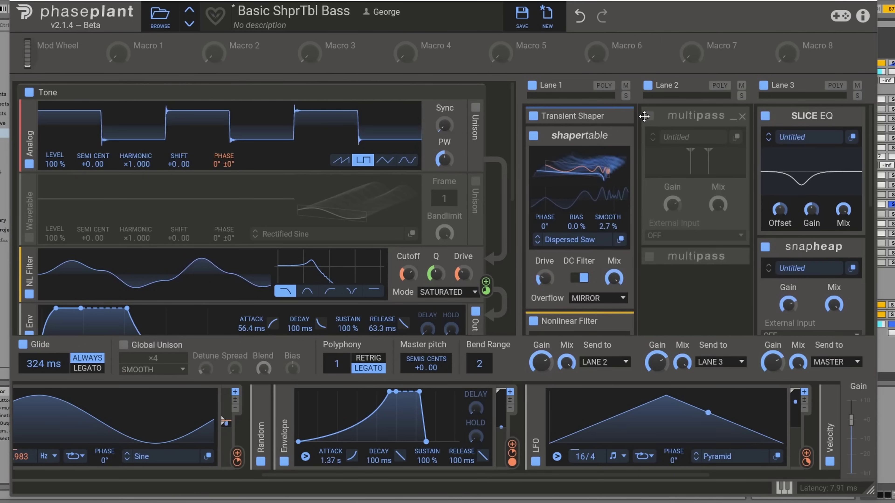
Step: Enable the Lane 2 multipass and open its editor window
{"action": "left_click", "coordinate": [649, 116]}
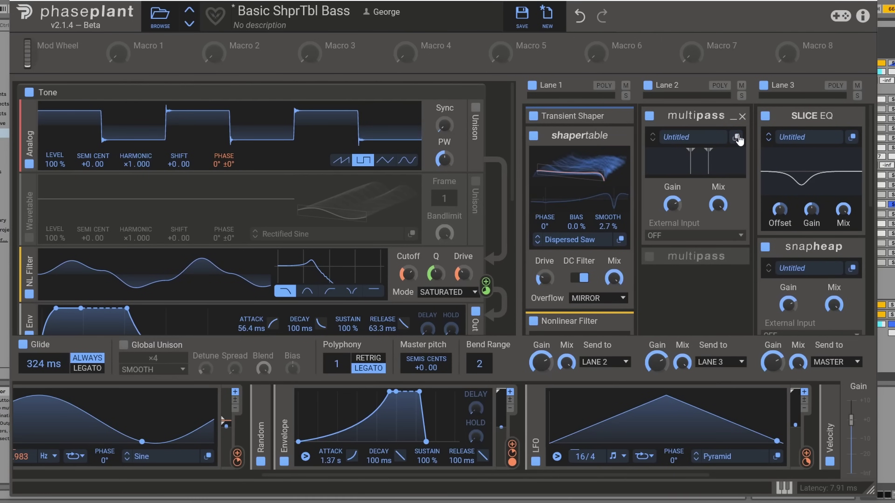
{"action": "left_click", "coordinate": [736, 138]}
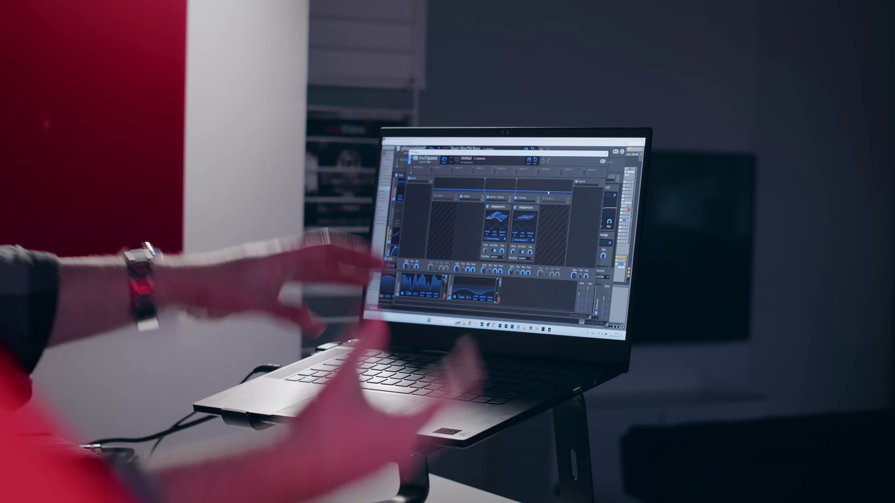
Step: Play the bass back through the Lane 2 multipass
{"action": "key", "text": "space"}
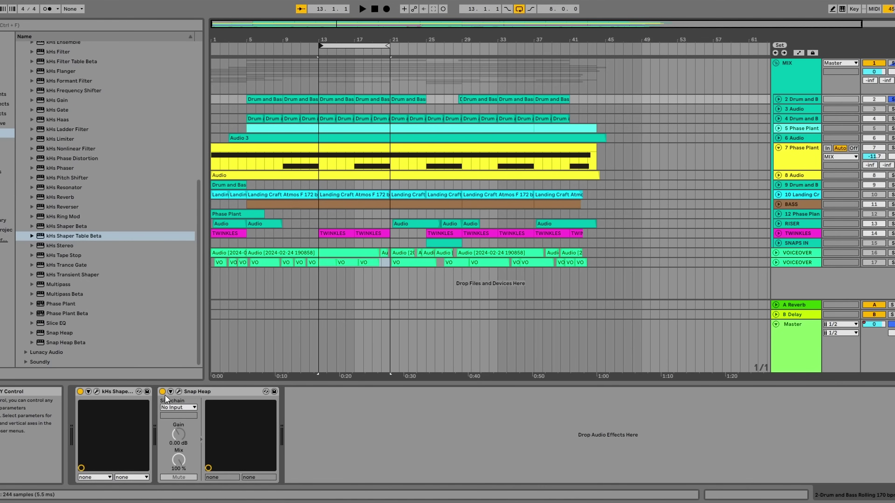
Step: Open the drum track's kHs Shaper, play the drums, and move the loop start to bar 14
{"action": "left_click", "coordinate": [96, 392]}
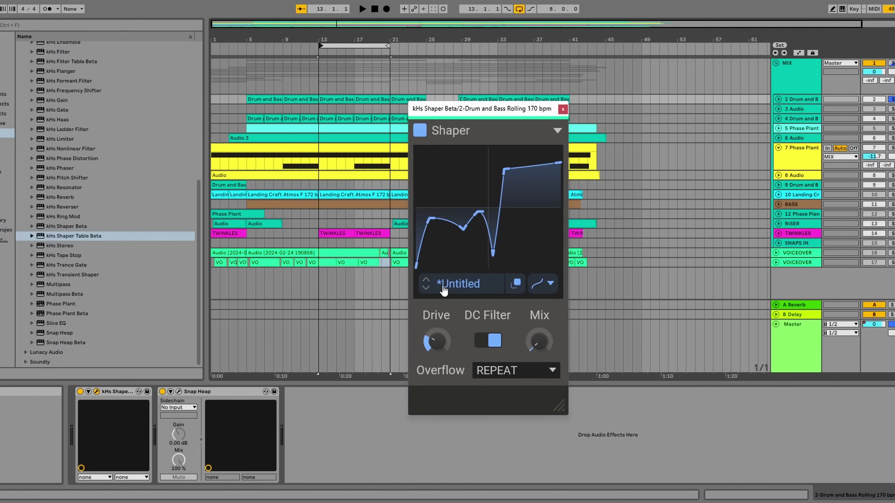
{"action": "key", "text": "space"}
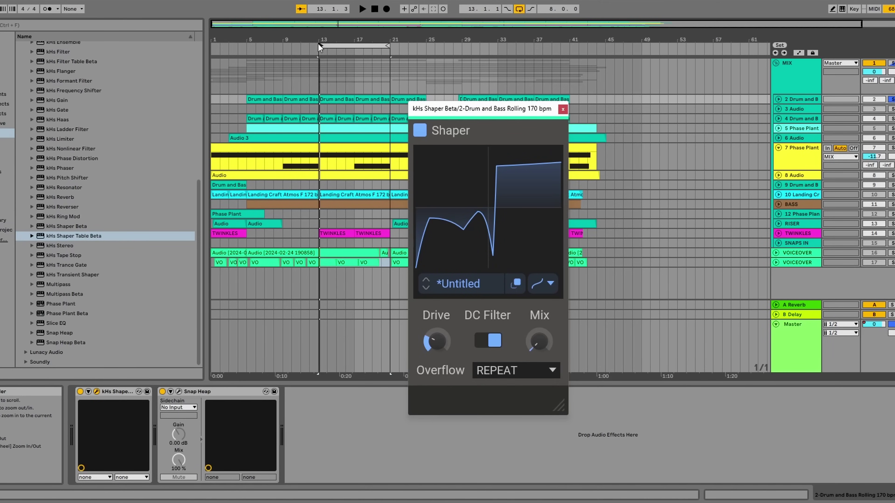
{"action": "left_click_drag", "start_coordinate": [320, 47], "coordinate": [337, 45]}
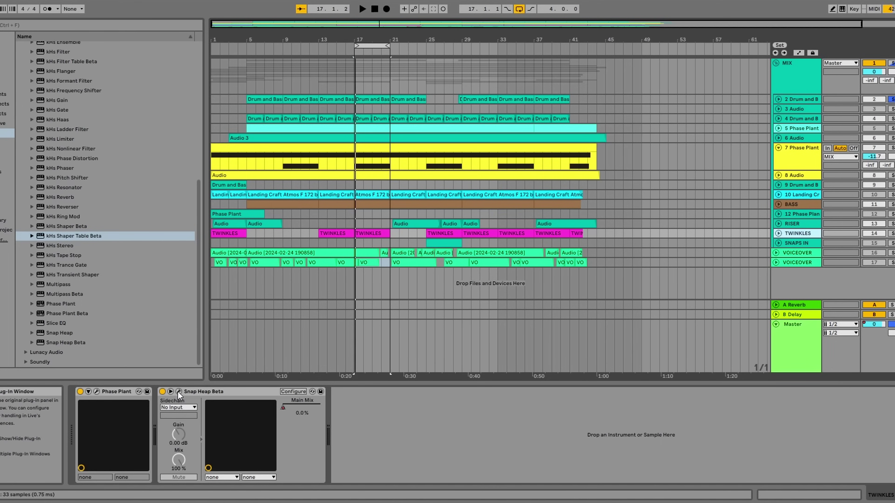
{"action": "left_click", "coordinate": [179, 392]}
{"action": "scroll", "coordinate": [494, 210], "scroll_direction": "up", "scroll_amount": 3}
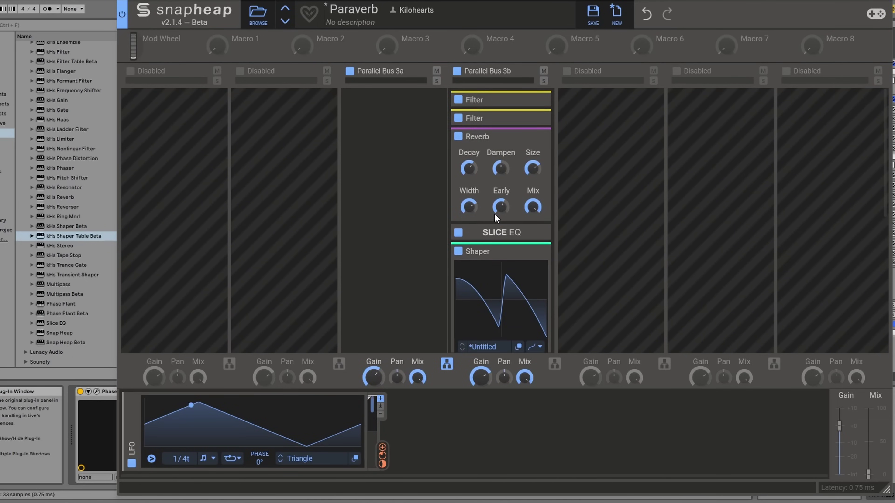
{"action": "scroll", "coordinate": [494, 218], "scroll_direction": "down", "scroll_amount": 5}
{"action": "scroll", "coordinate": [501, 206], "scroll_direction": "up", "scroll_amount": 4}
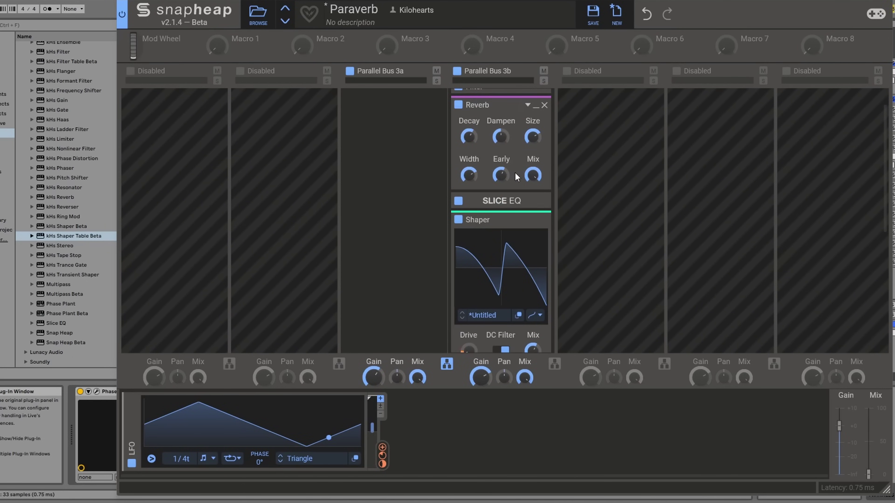
{"action": "scroll", "coordinate": [515, 174], "scroll_direction": "down", "scroll_amount": 3}
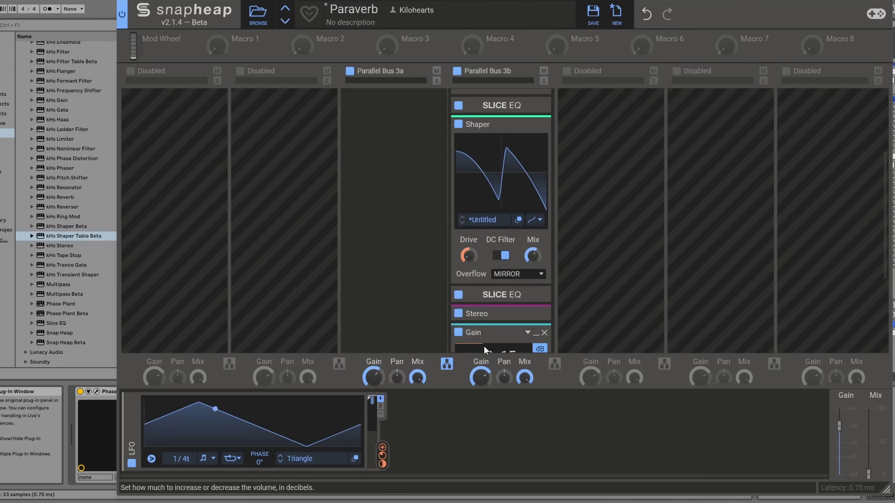
{"action": "scroll", "coordinate": [484, 347], "scroll_direction": "down", "scroll_amount": 1}
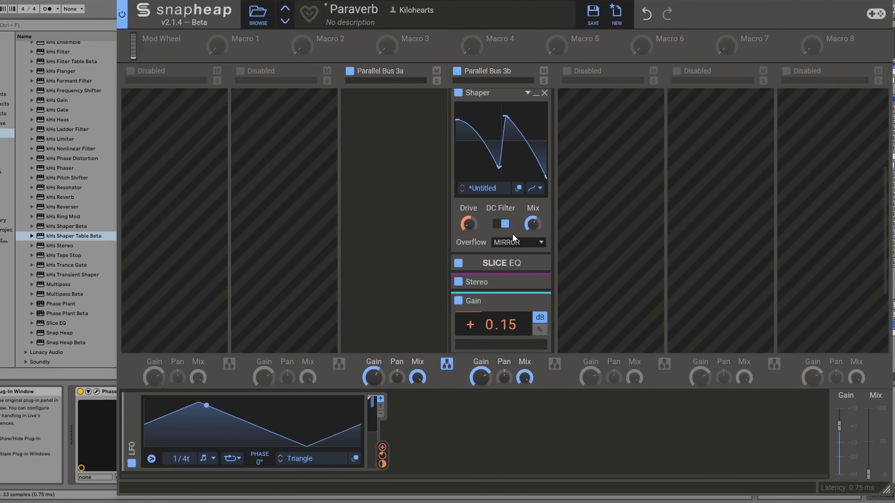
{"action": "key", "text": "ctrl+alt+p"}
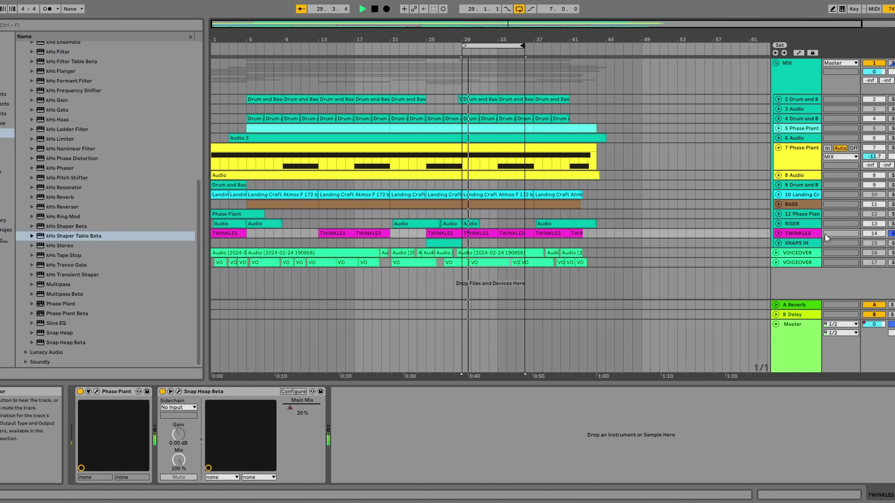
Step: Select the TWINKLES track and open its Snap Heap window
{"action": "left_click", "coordinate": [794, 236]}
{"action": "left_click", "coordinate": [178, 391]}
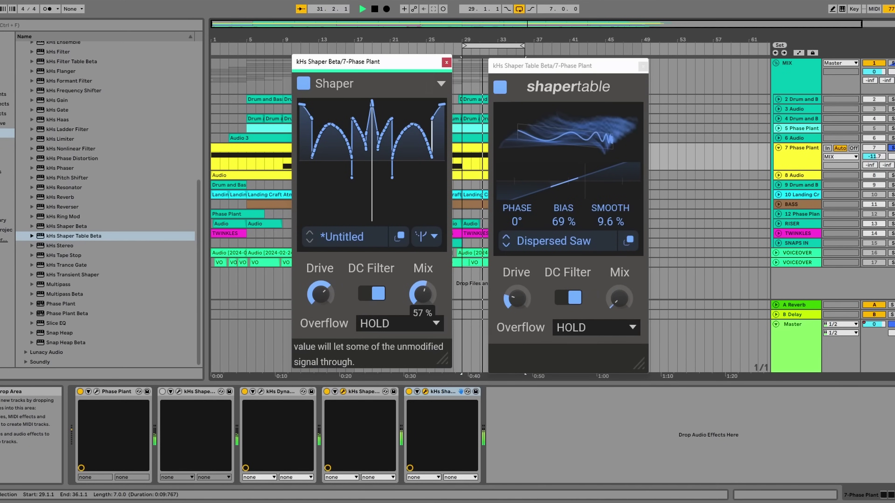
Step: Raise the kHs Shaper Mix knob to 65 %
{"action": "left_click_drag", "start_coordinate": [422, 294], "coordinate": [422, 288]}
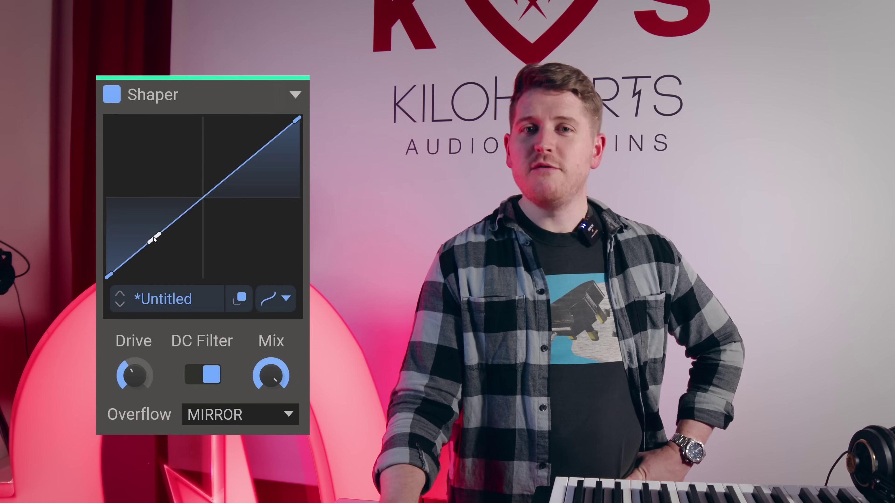
Step: Pull a Shaper curve point upward to begin the jagged shape
{"action": "left_click_drag", "start_coordinate": [153, 237], "coordinate": [185, 226]}
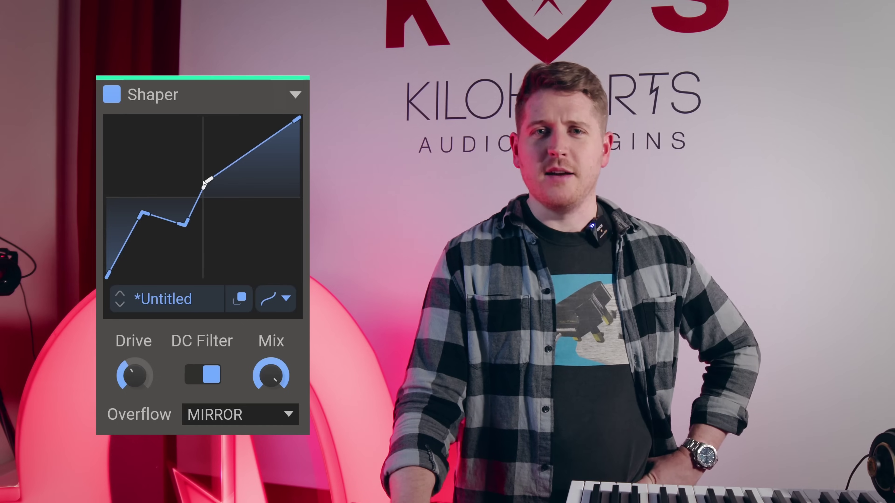